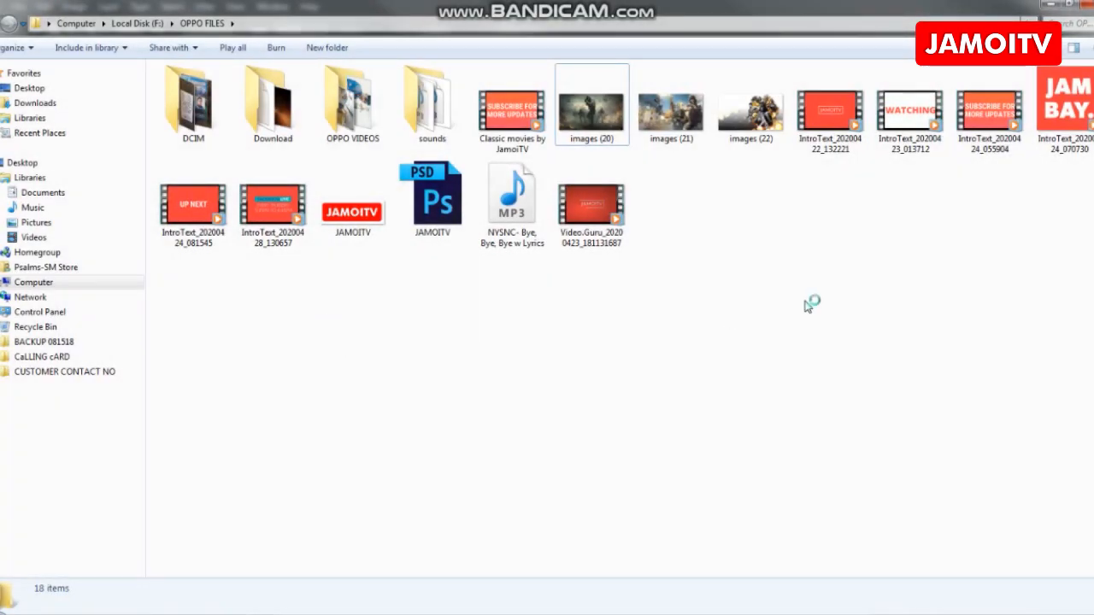
Open the IntroText_20200422_132221 video in Photoshop and stop its timeline at a frame showing the complete framed JAMOITV logo
left_click(846, 110)
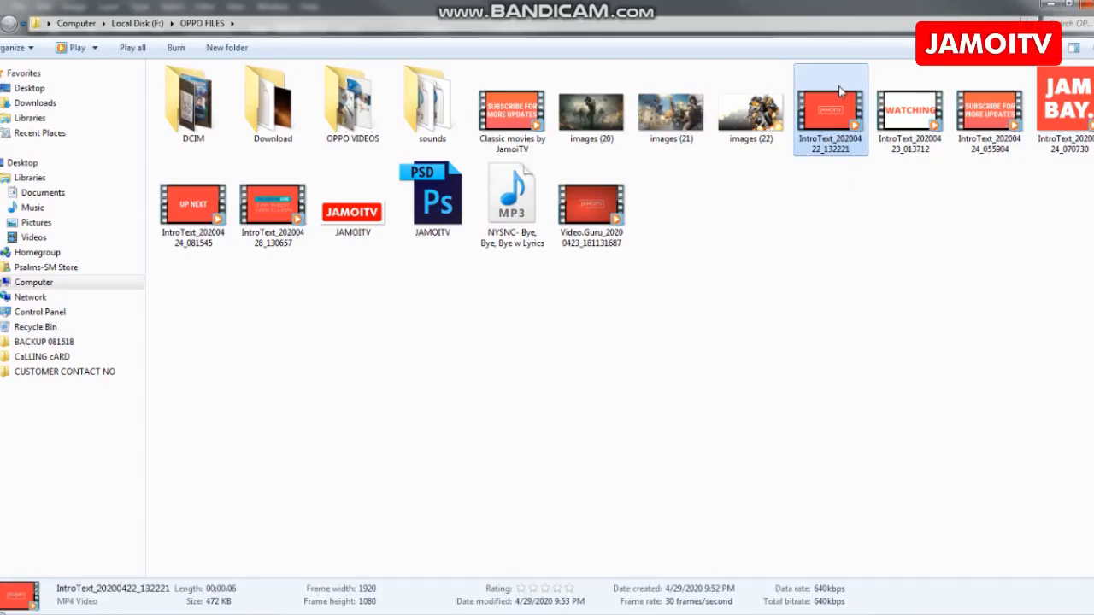
left_click_drag(836, 145, 0, 559)
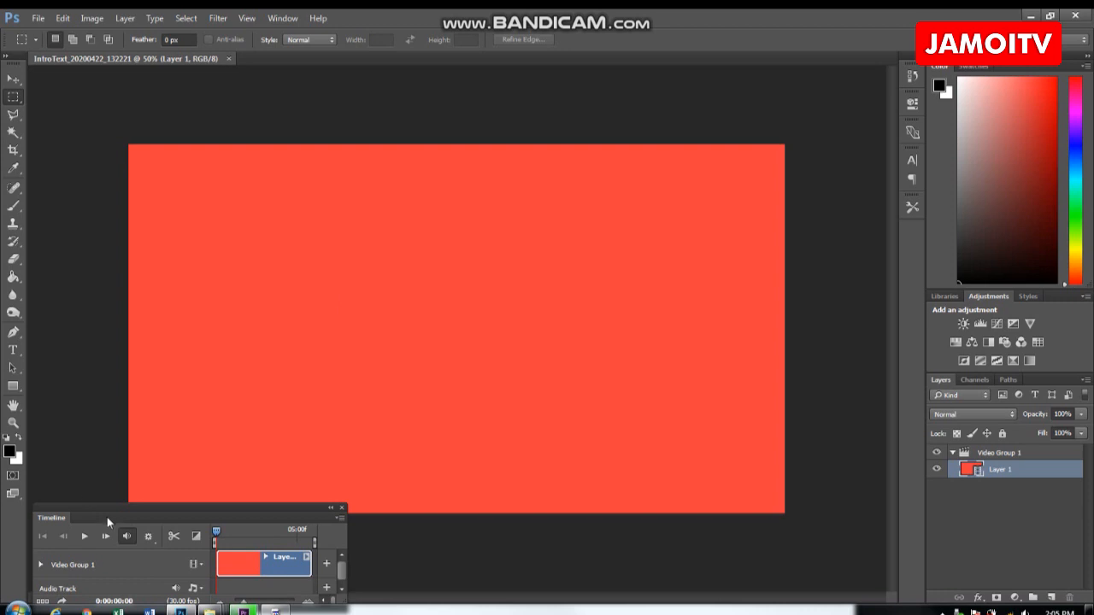
left_click_drag(224, 533, 273, 541)
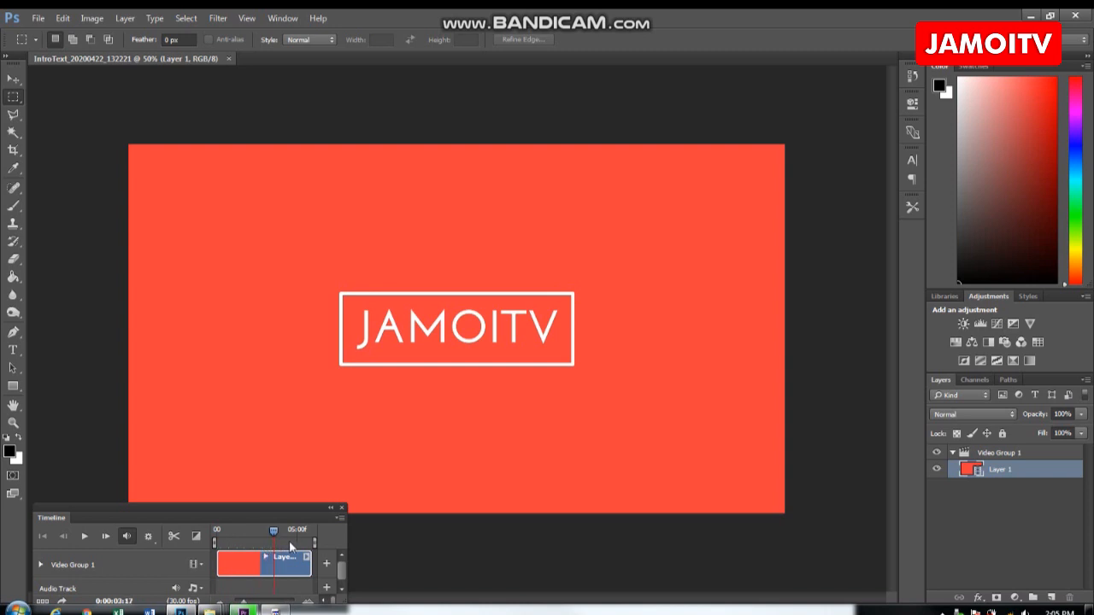
left_click_drag(294, 547, 319, 541)
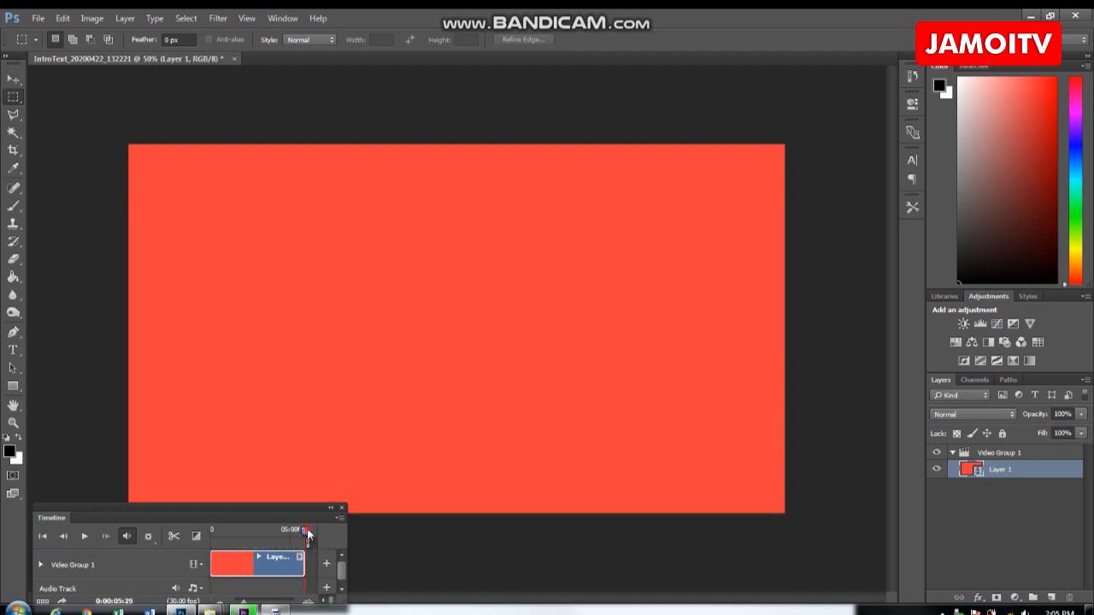
left_click_drag(301, 533, 268, 540)
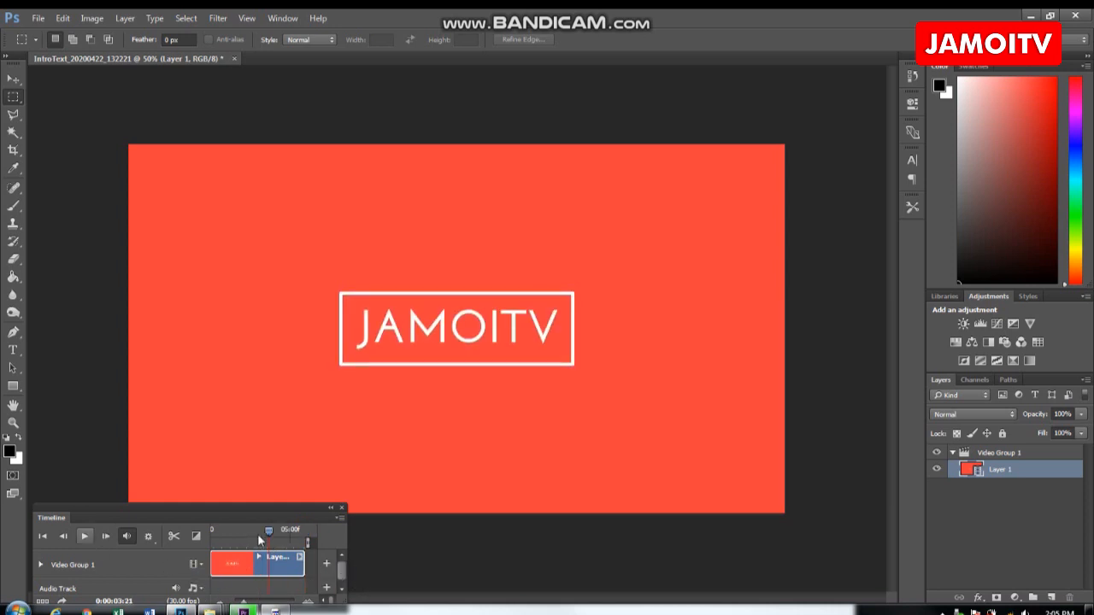
left_click_drag(268, 531, 205, 544)
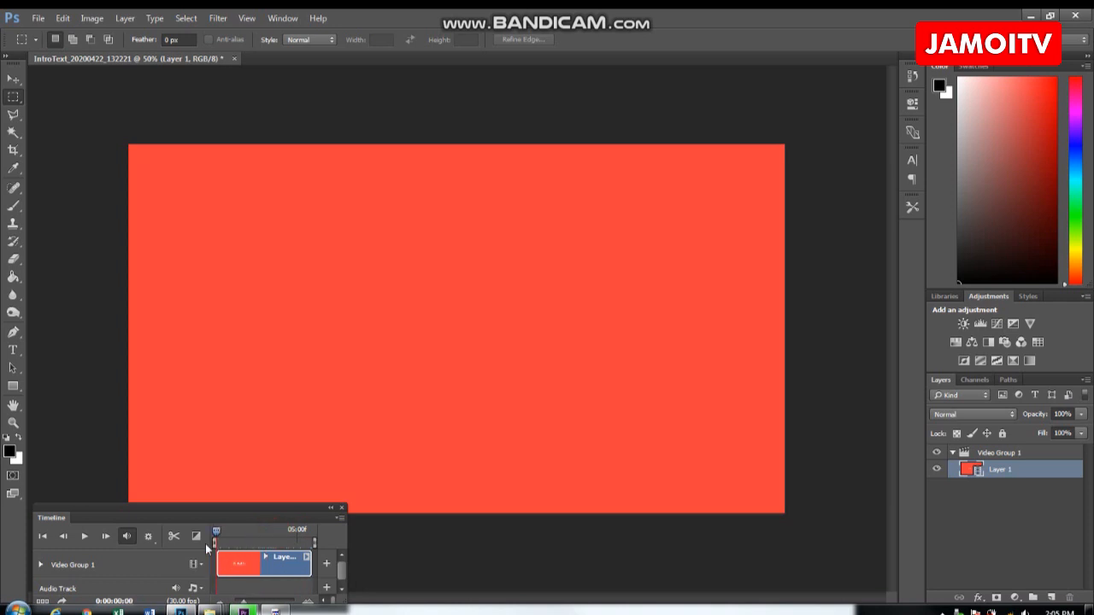
left_click(86, 538)
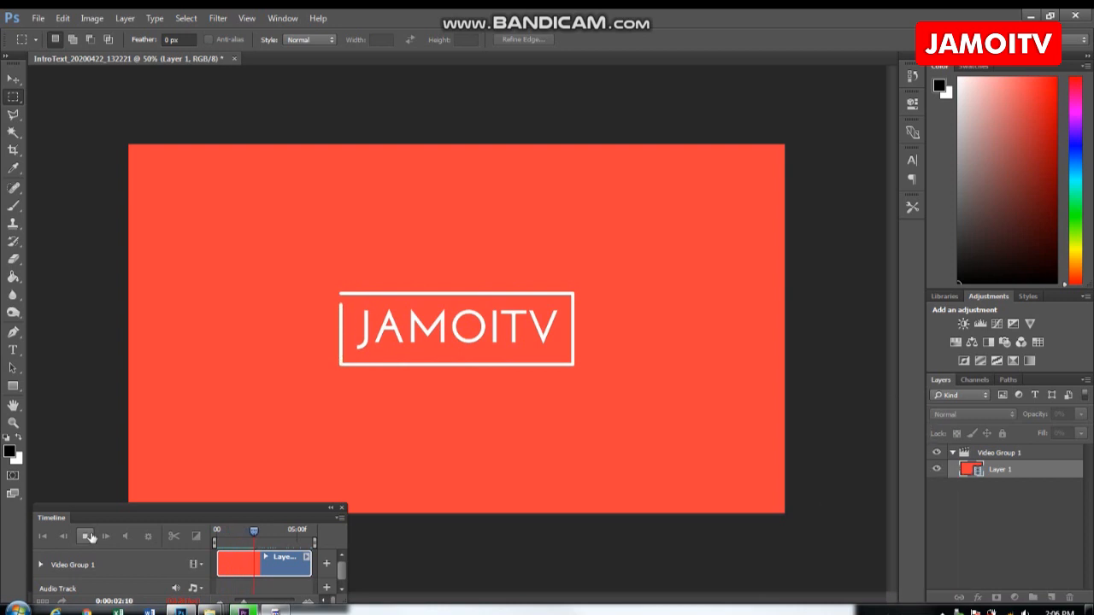
left_click(87, 536)
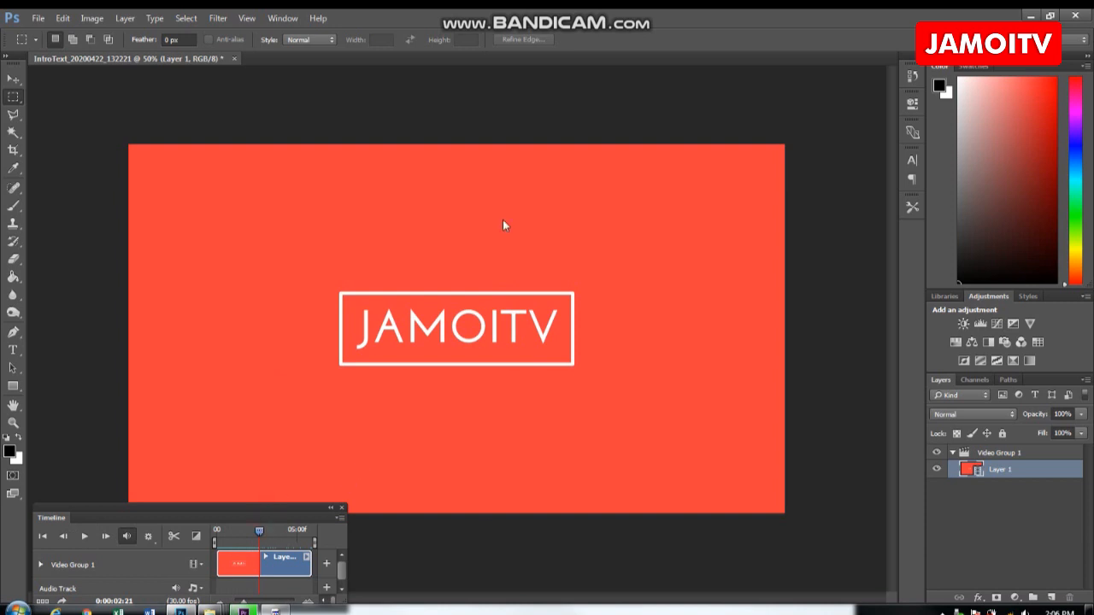
Create a new document using the IntroText_20200422_132221 document type, 26.667 by 15 inches at 72 pixels/inch
key("ctrl+n")
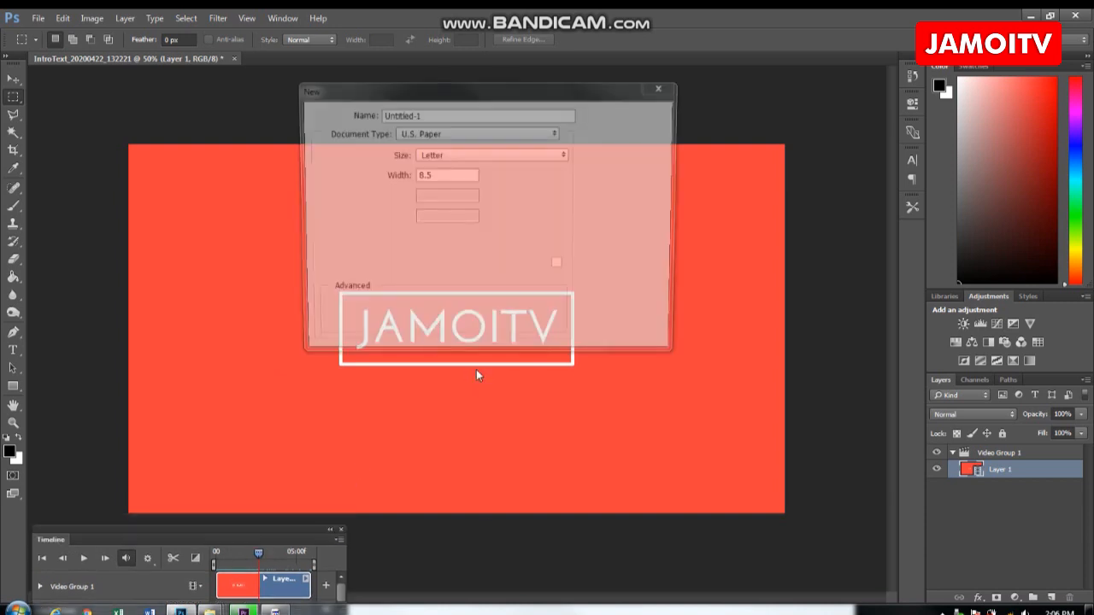
left_click(434, 134)
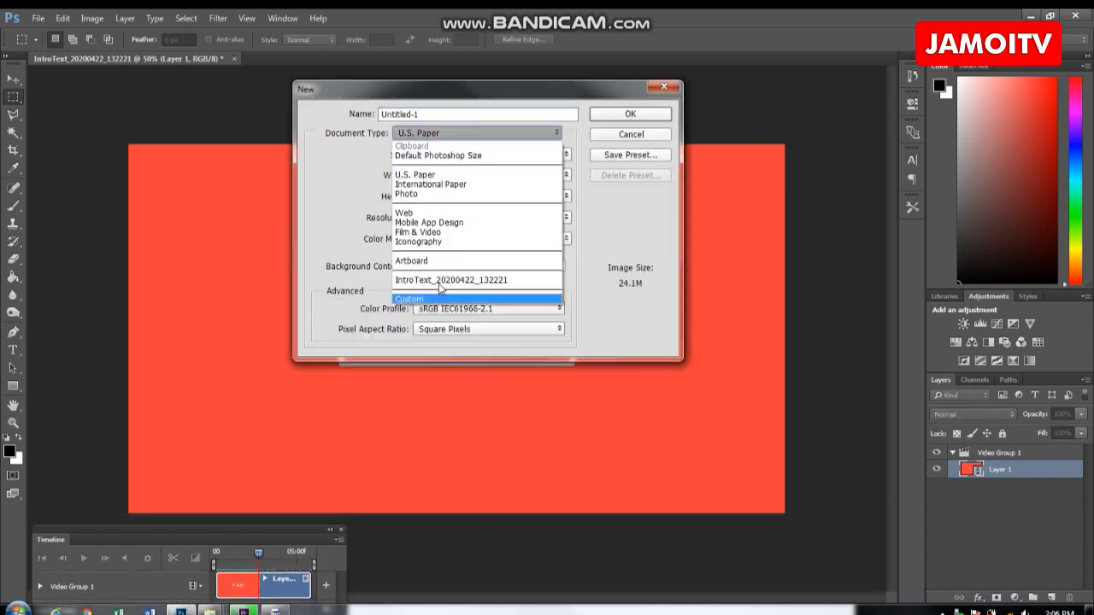
left_click(440, 281)
double_click(442, 217)
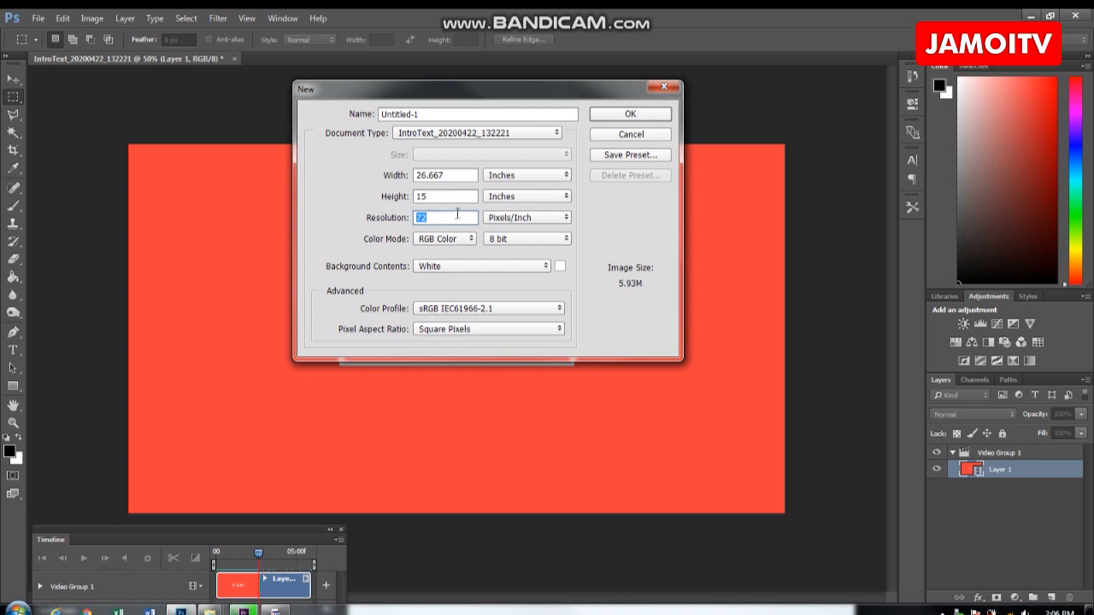
left_click(612, 114)
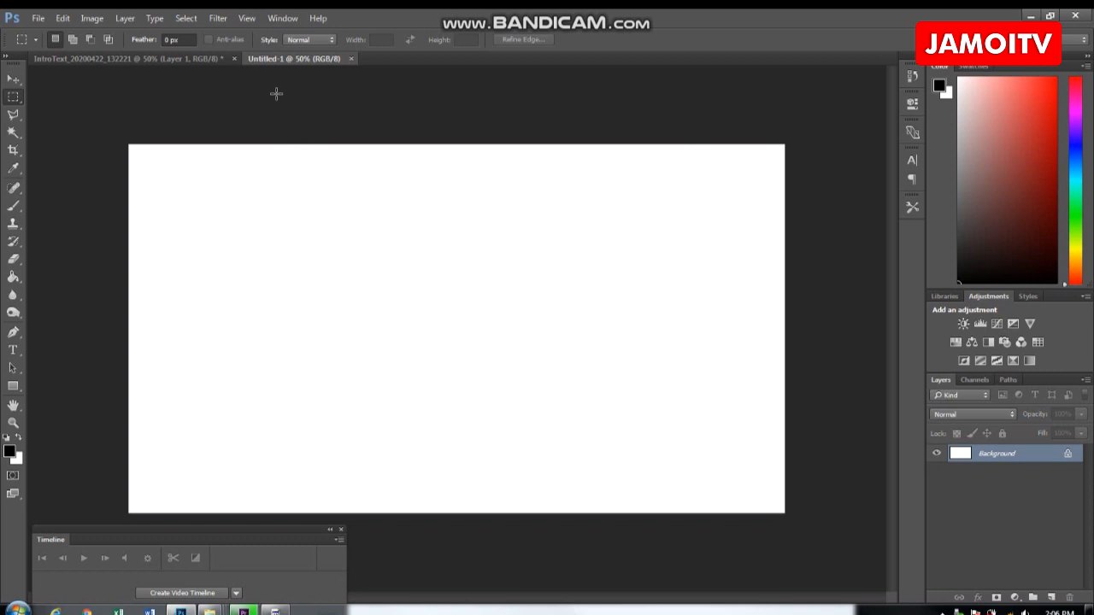
Copy the entire logo frame from the IntroText_20200422_132221 document and paste it into the new Untitled-1 document
left_click(202, 59)
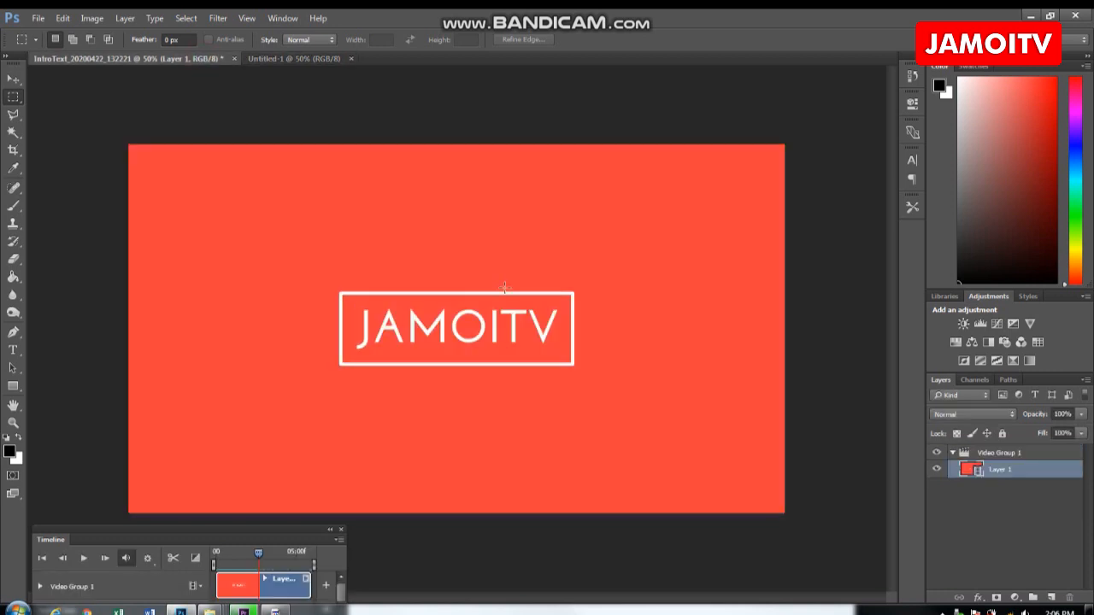
key("ctrl+a")
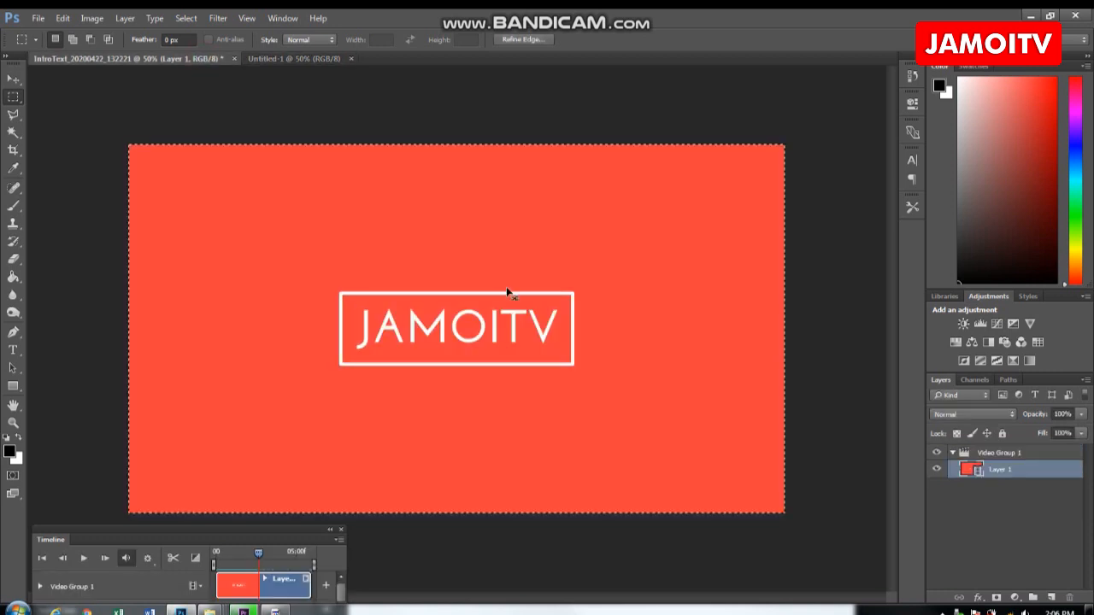
right_click(390, 273)
right_click(350, 213, "ctrl")
key("Escape")
key("ctrl+c")
left_click(290, 59)
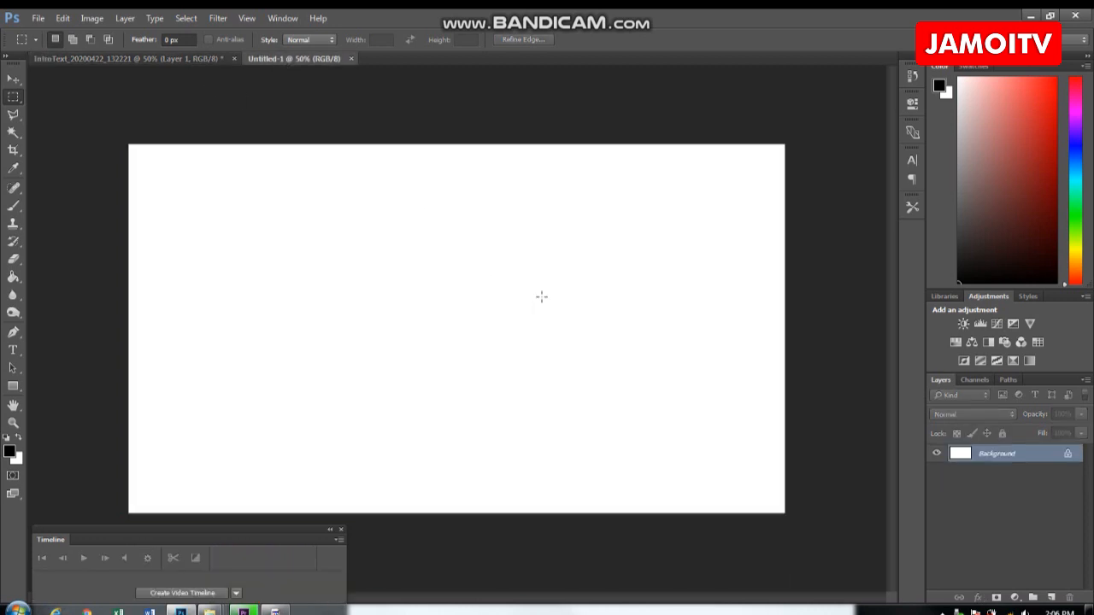
key("ctrl+v")
Add the white text "CHANNEL" below the framed JAMOITV logo in Swis721 BlkCn BT Black at 30 pt
left_click(17, 81)
left_click(82, 230)
left_click(13, 349)
left_click(13, 78)
left_click(444, 354)
left_click(13, 350)
left_click(378, 430)
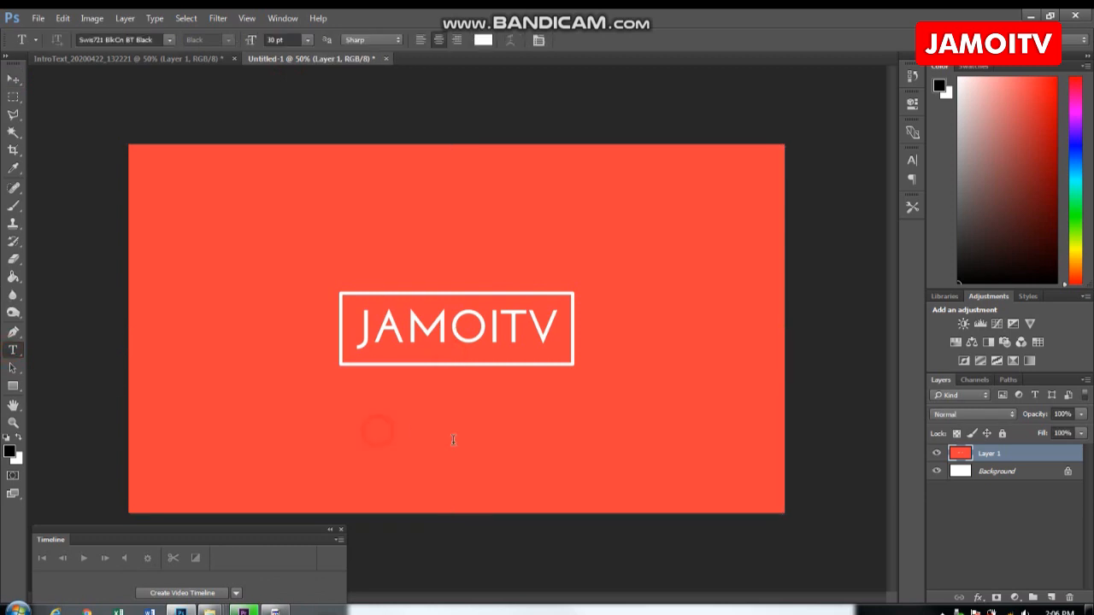
type("CHANNEL")
key("ctrl+Return")
Scale the CHANNEL text to about 266% and place it centred just under the logo frame
key("v")
left_click_drag(400, 432, 496, 396)
left_click(624, 41)
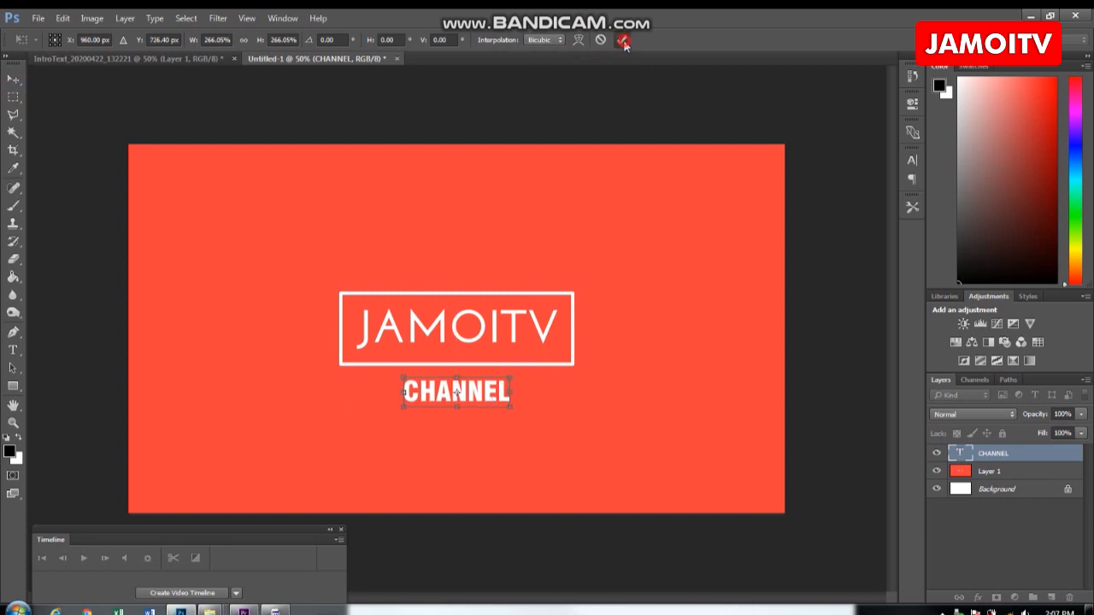
Change the CHANNEL text's font to Swis721 BT Bold and move it slightly closer to the logo frame
key("t")
left_click(167, 41)
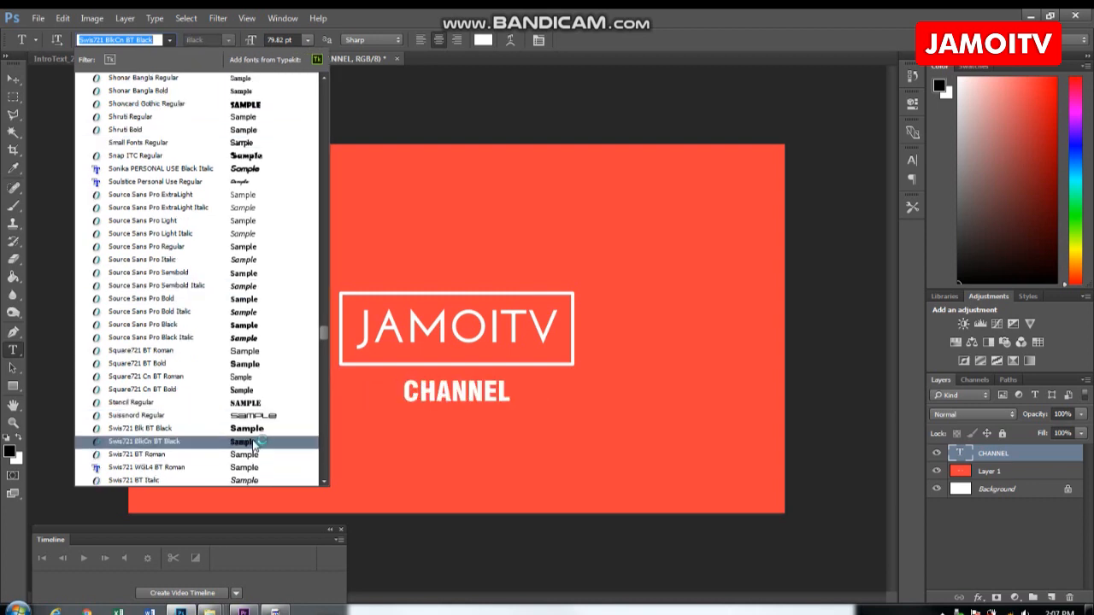
scroll(256, 459, "down", 3)
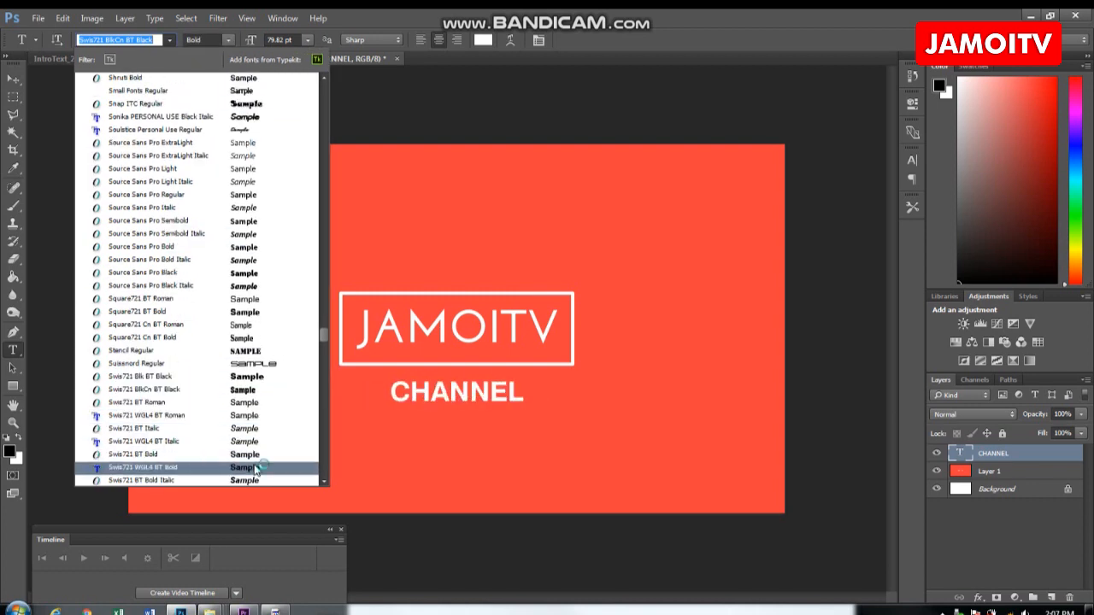
left_click(257, 459)
left_click(13, 79)
left_click_drag(456, 391, 456, 382)
Widen the letter spacing of the CHANNEL text, trying tracking values of 75, 200 and 600 before setting it to 1200
left_click(912, 161)
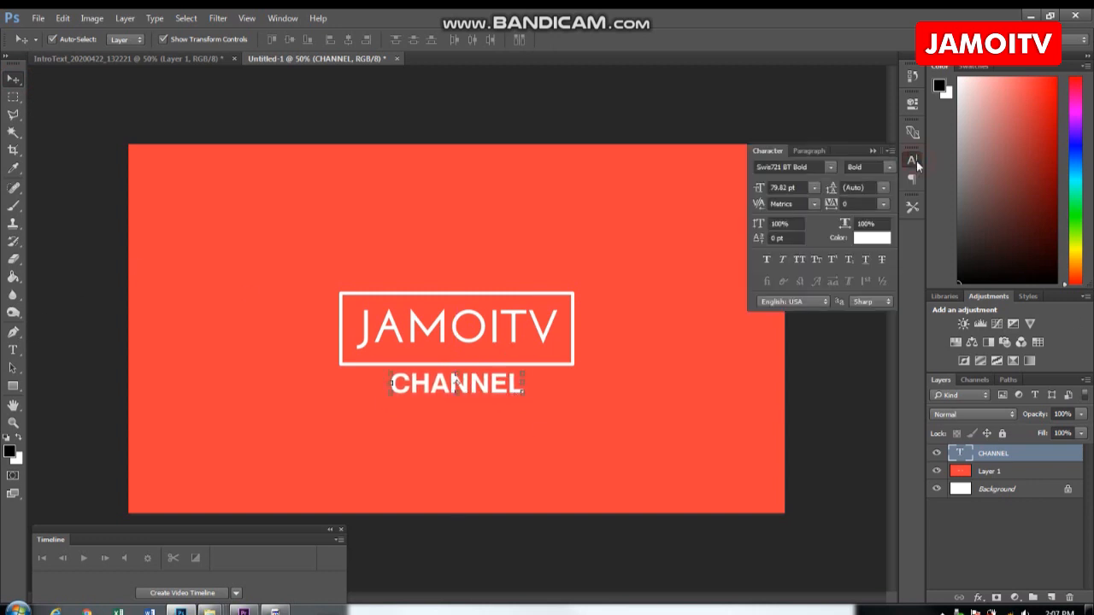
left_click(883, 204)
left_click(883, 398)
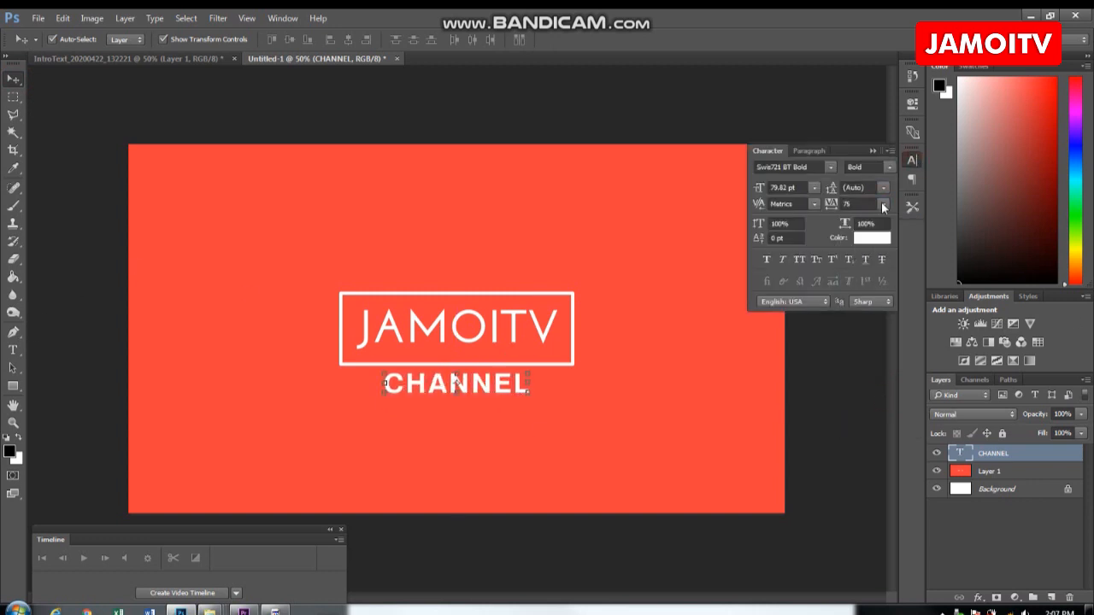
left_click(858, 203)
type("200")
key("Return")
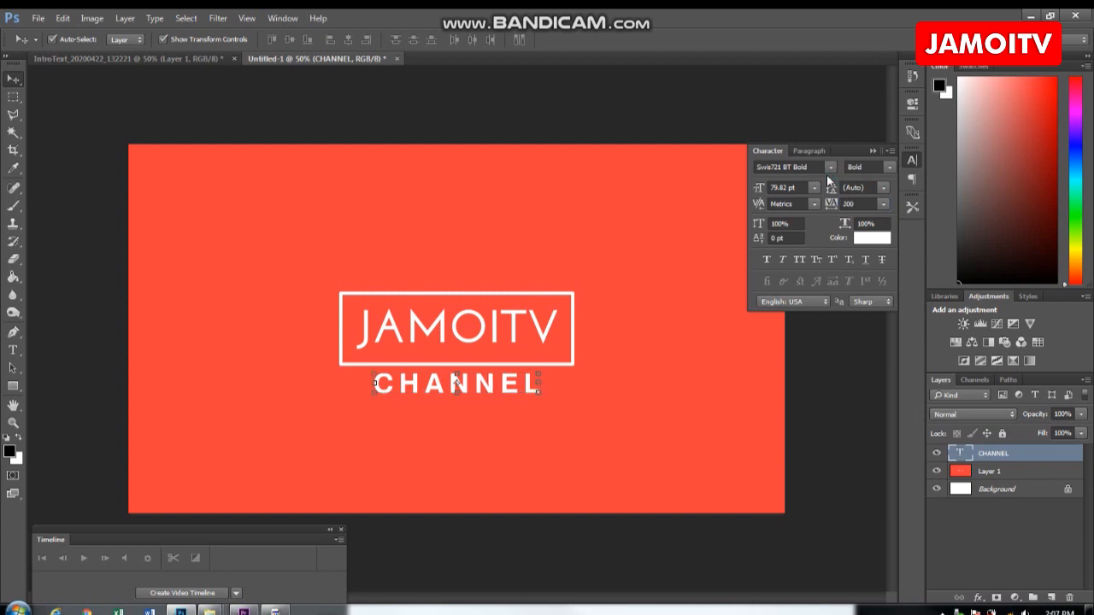
type("600")
key("Return")
type("1200")
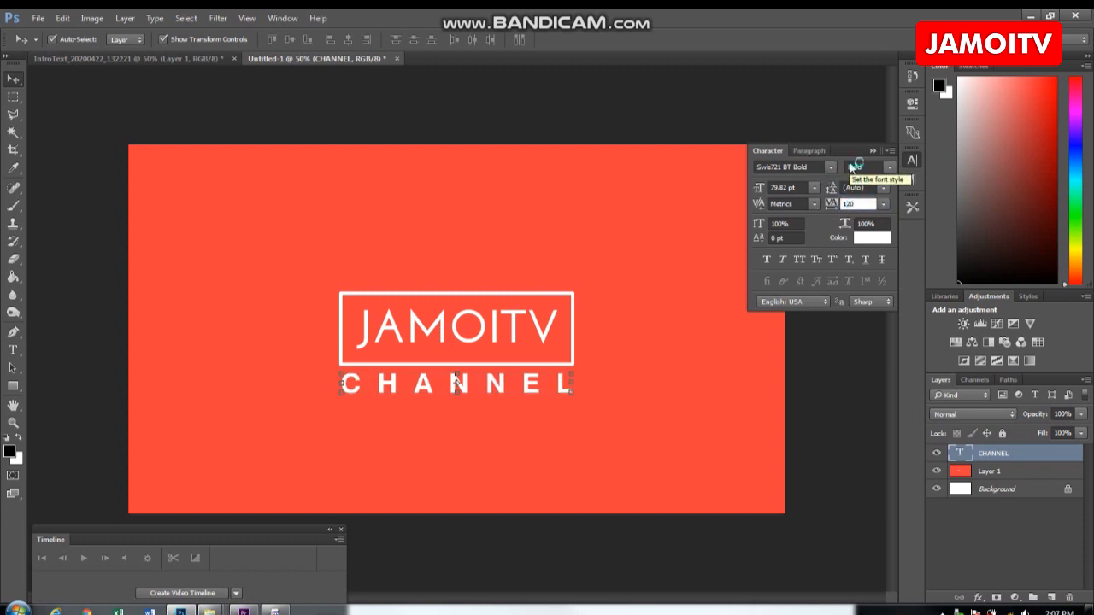
key("Return")
Scale down the widely spaced CHANNEL text to fit the width of the logo frame
key("ctrl+t")
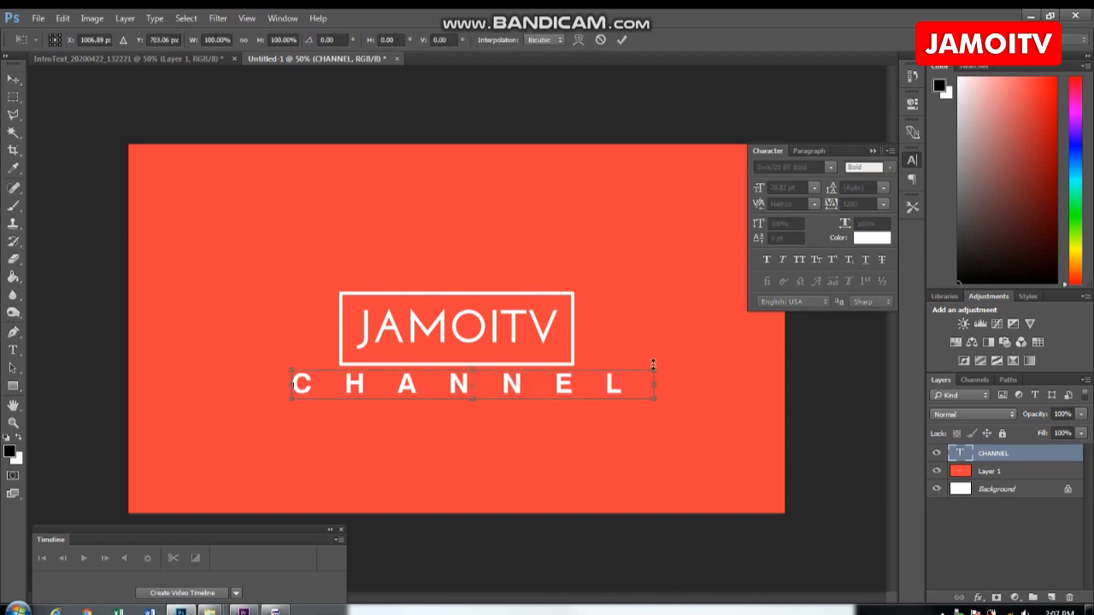
key("Return")
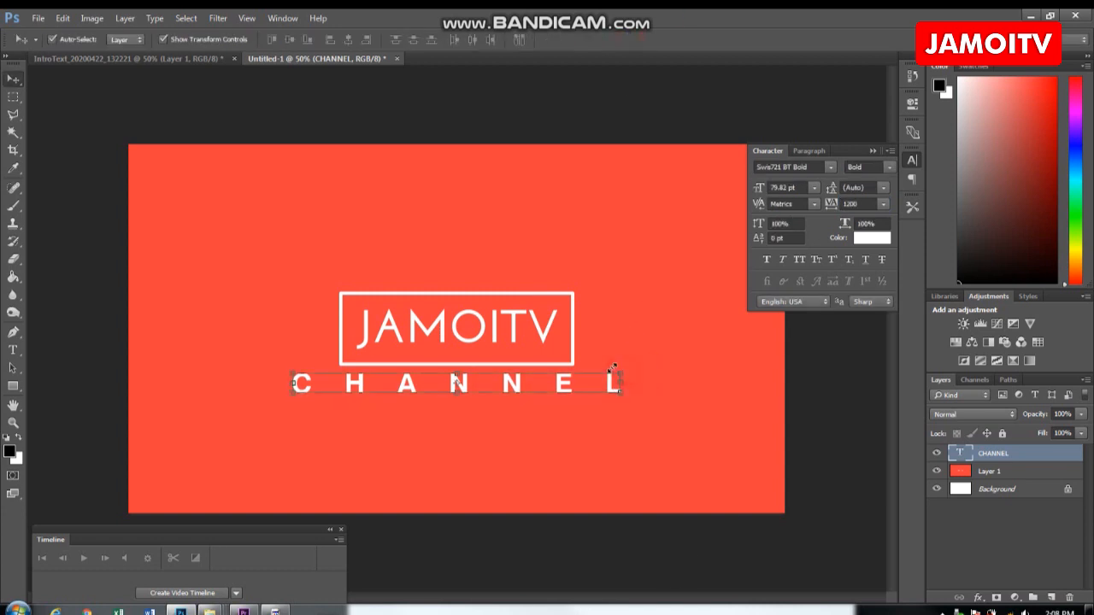
left_click(615, 369)
left_click_drag(654, 368, 597, 370)
left_click(622, 39)
Retype the final L of CHANNEL, nudge the text into place under the logo frame, and deselect it
left_click(12, 350)
double_click(572, 385)
left_click(607, 384)
key("BackSpace")
type("L")
left_click(588, 39)
key("v")
mouse_move(532, 379)
left_mouse_down()
mouse_move(531, 395)
mouse_move(532, 382)
left_mouse_up()
left_click(654, 528)
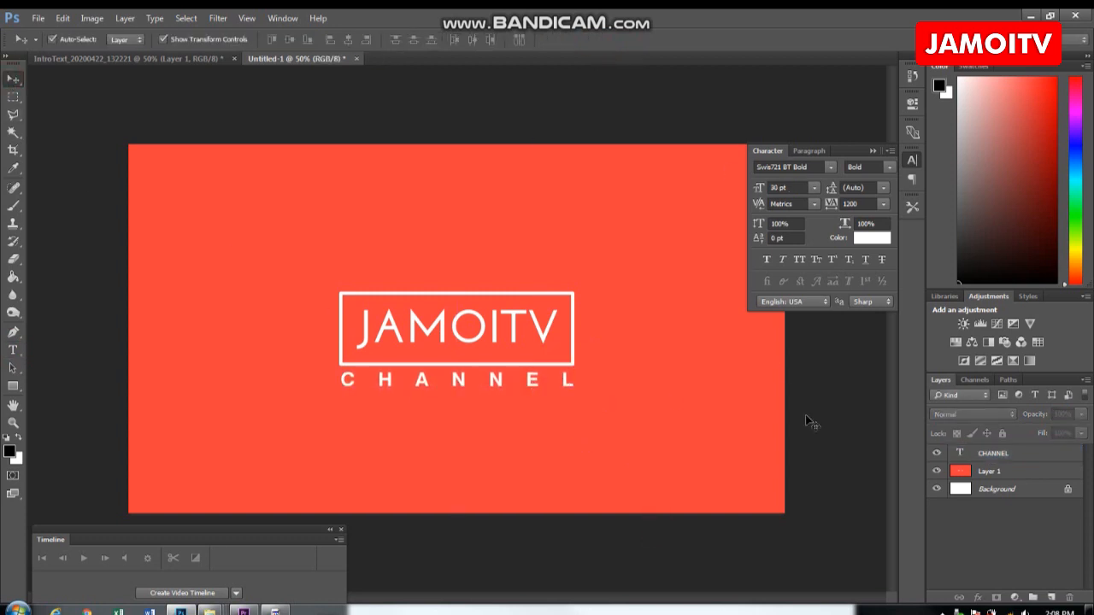
left_click(873, 151)
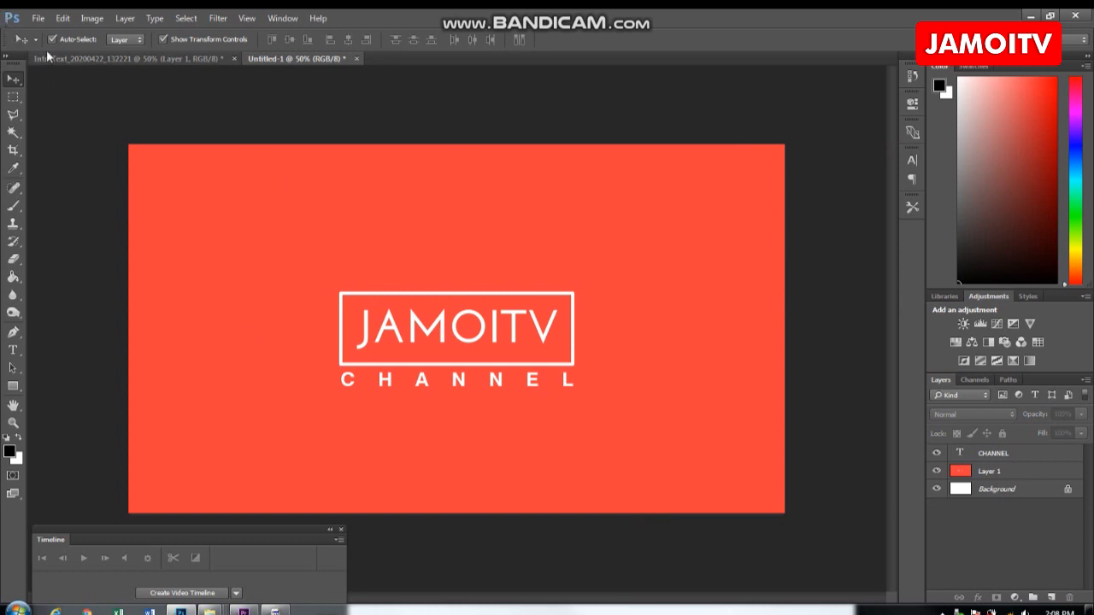
Save a copy of the logo image as a JPEG named "Jamoi TV logo" in the HOW TO MAKE THUMBNAIL folder
left_click(38, 18)
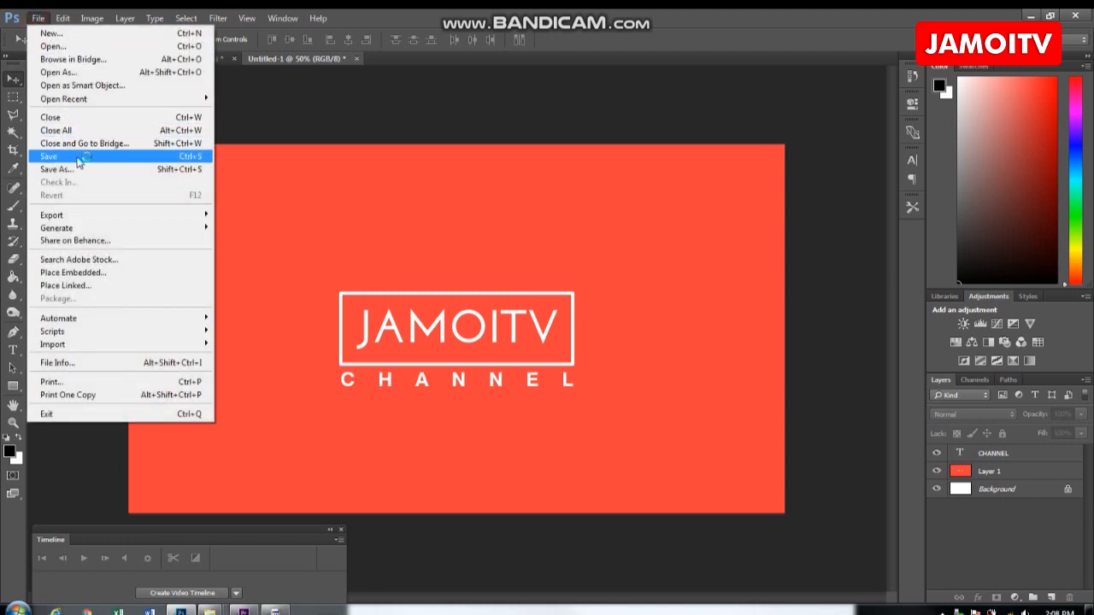
left_click(86, 168)
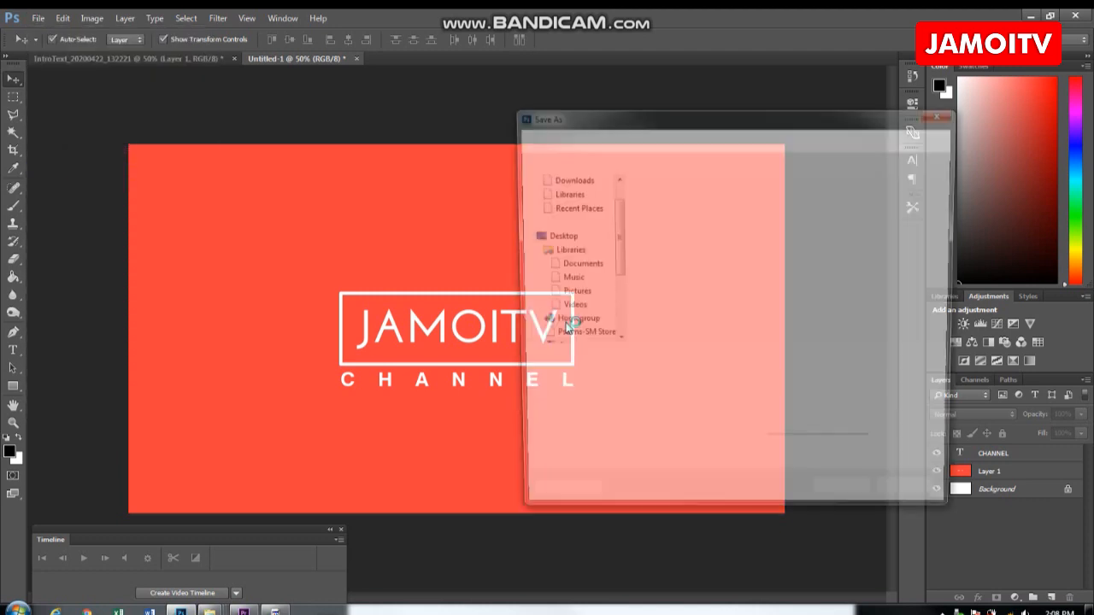
left_click(674, 377)
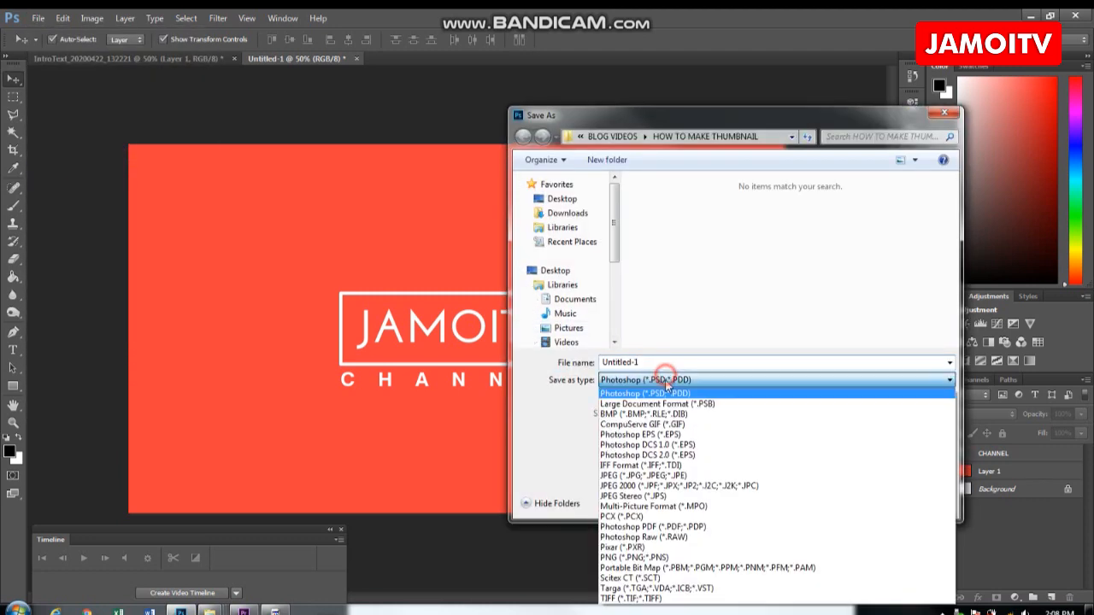
left_click(640, 475)
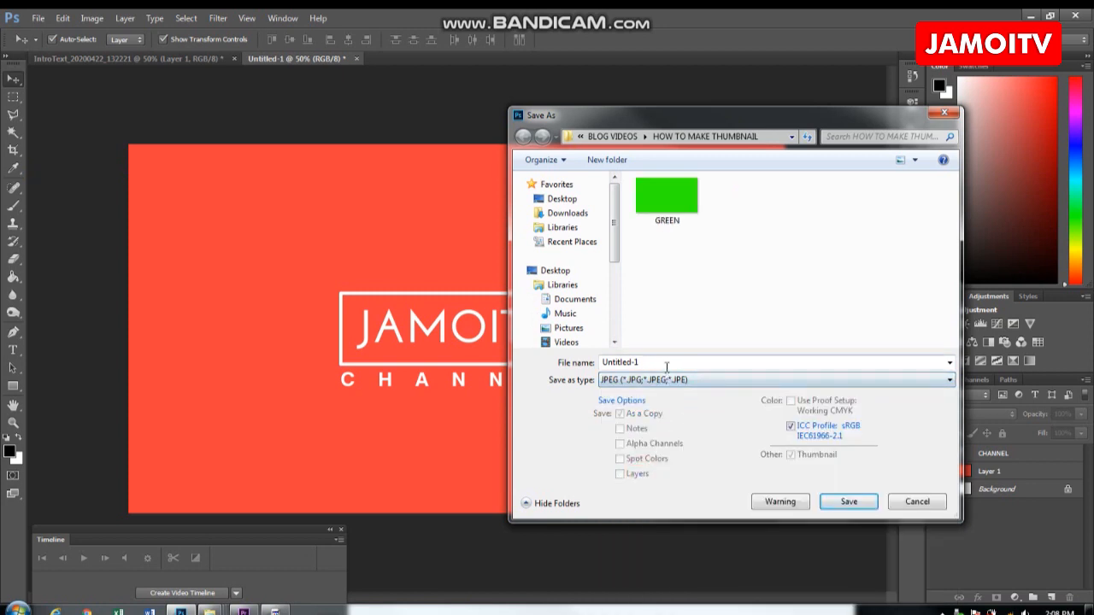
left_click(669, 363)
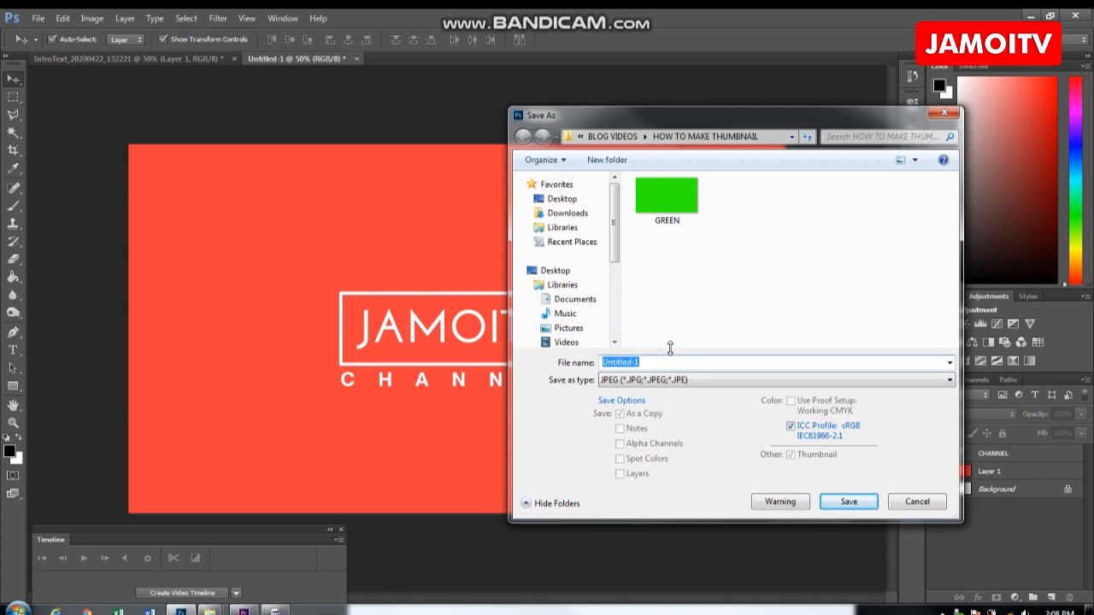
type("ja")
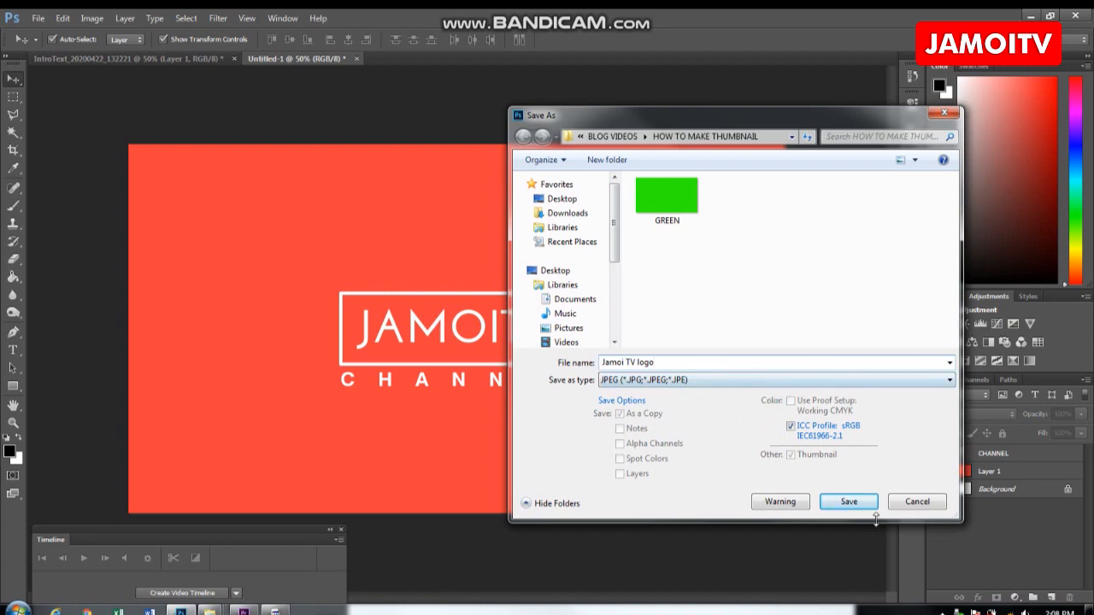
left_click(848, 502)
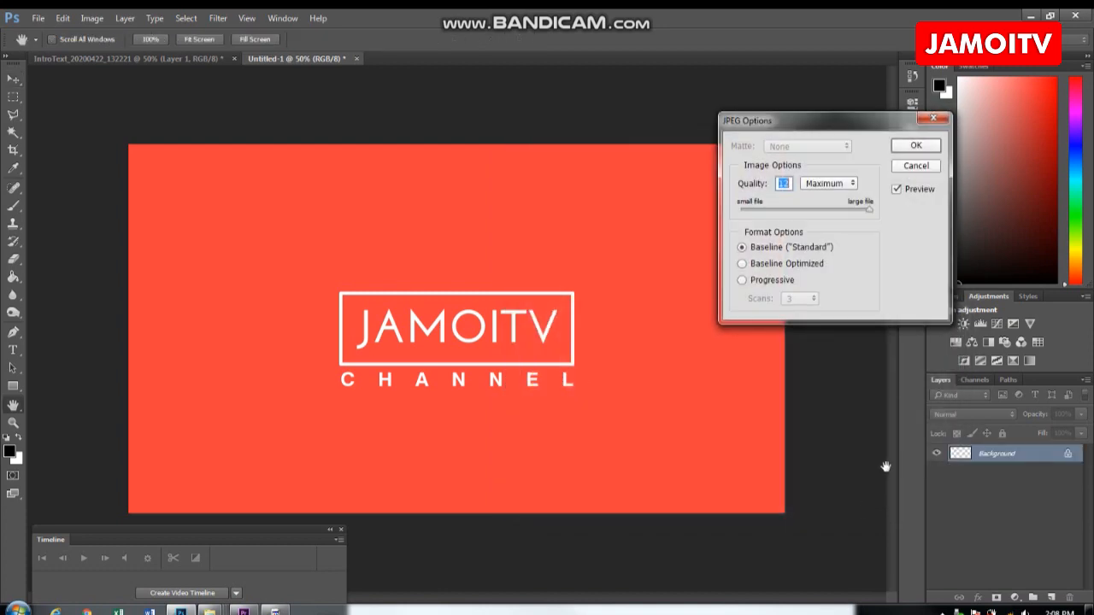